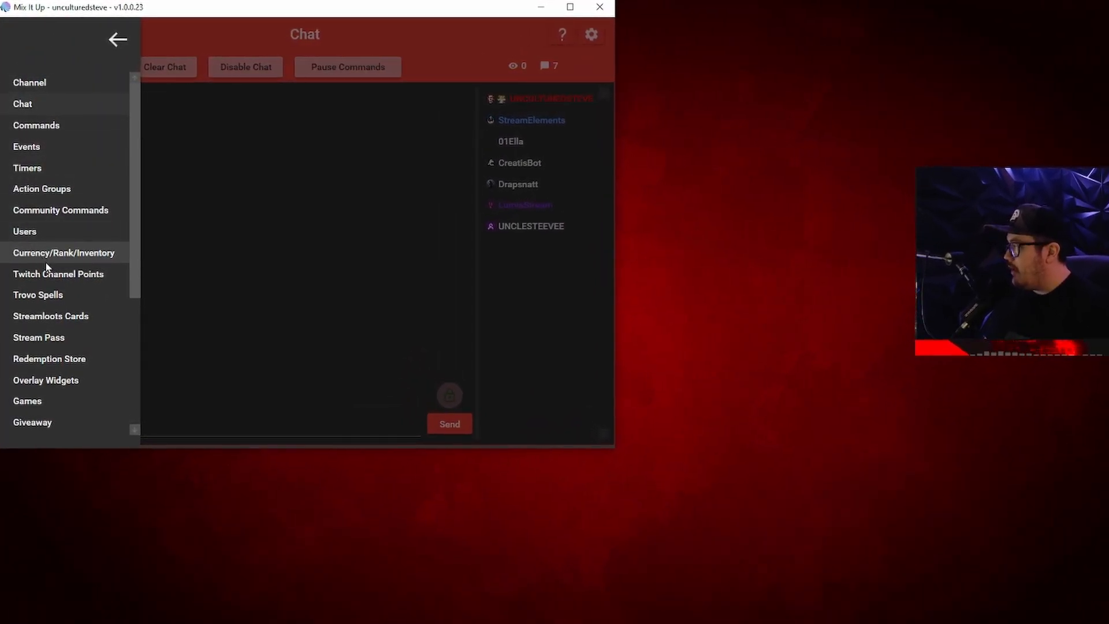
Open the CULTURE COINS currency for editing, review its settings and automatic reset options, and save it
{"action": "left_click", "coordinate": [50, 258]}
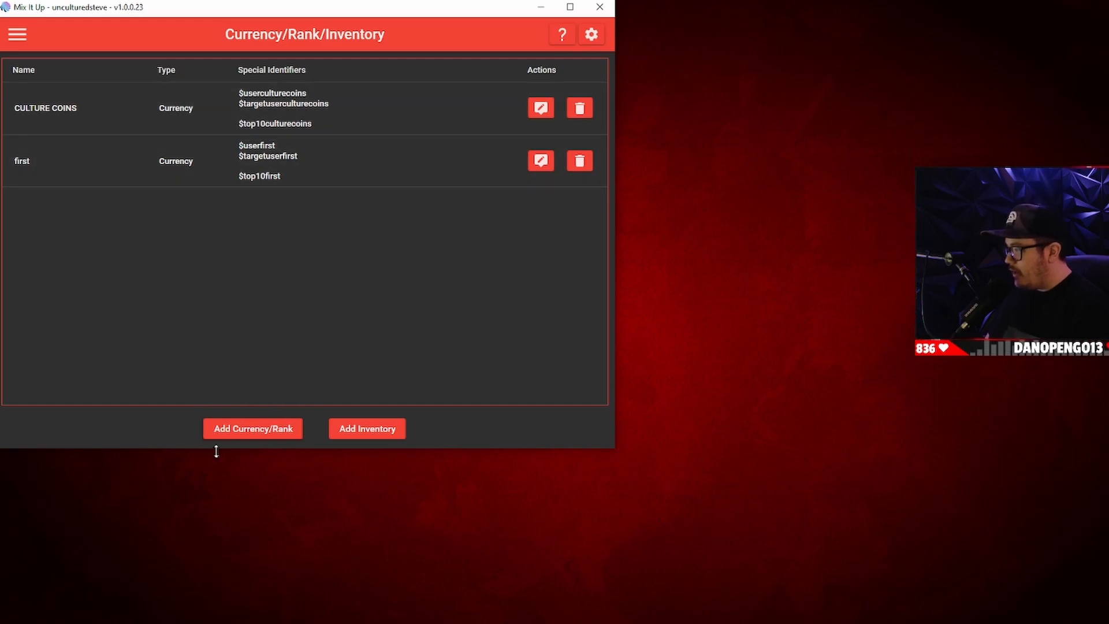
{"action": "left_click", "coordinate": [540, 110]}
{"action": "left_click_drag", "start_coordinate": [562, 145], "coordinate": [257, 56]}
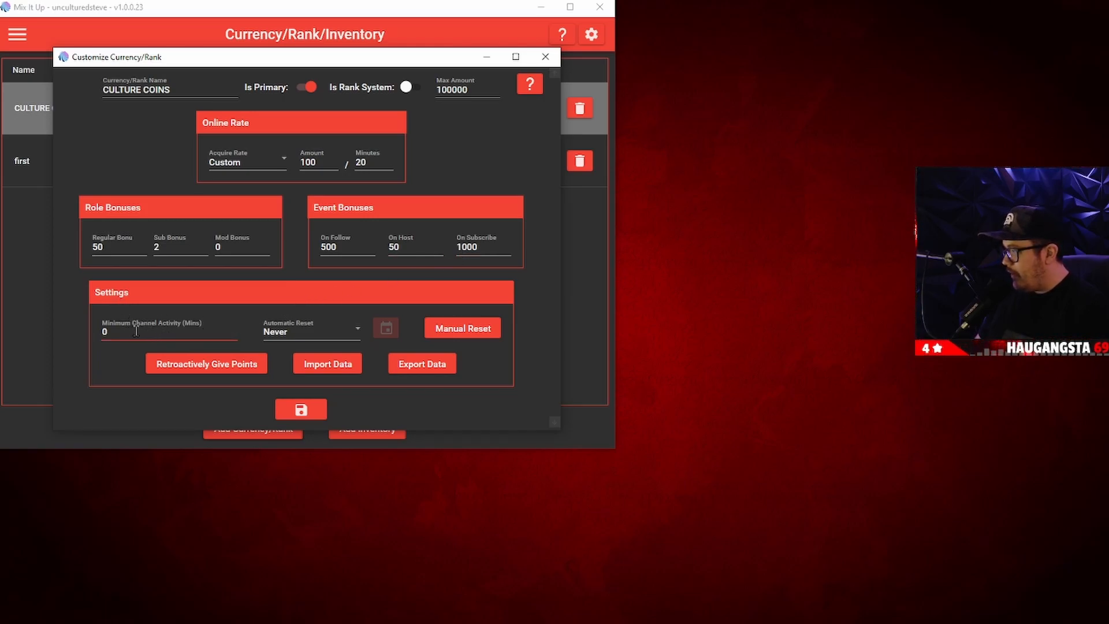
{"action": "left_click", "coordinate": [292, 337]}
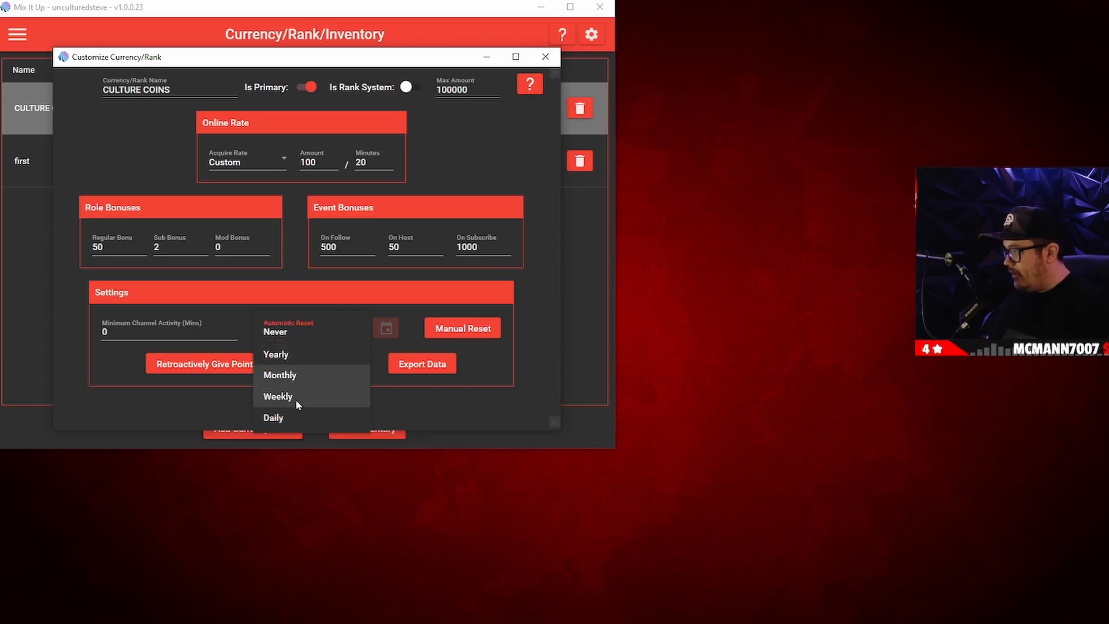
{"action": "left_click", "coordinate": [239, 297]}
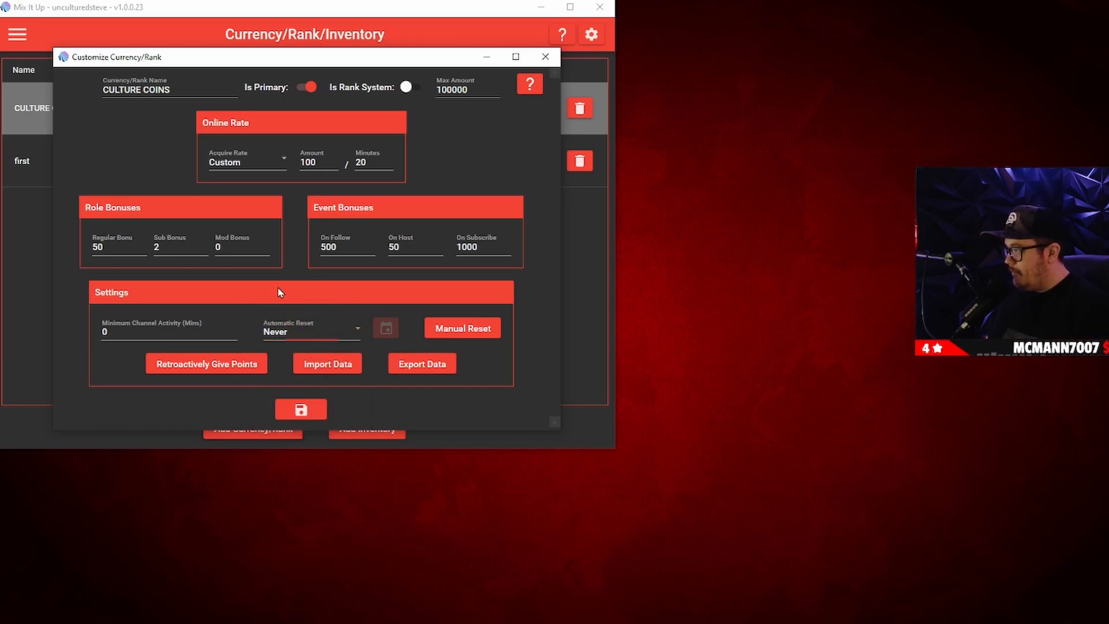
{"action": "left_click", "coordinate": [300, 410]}
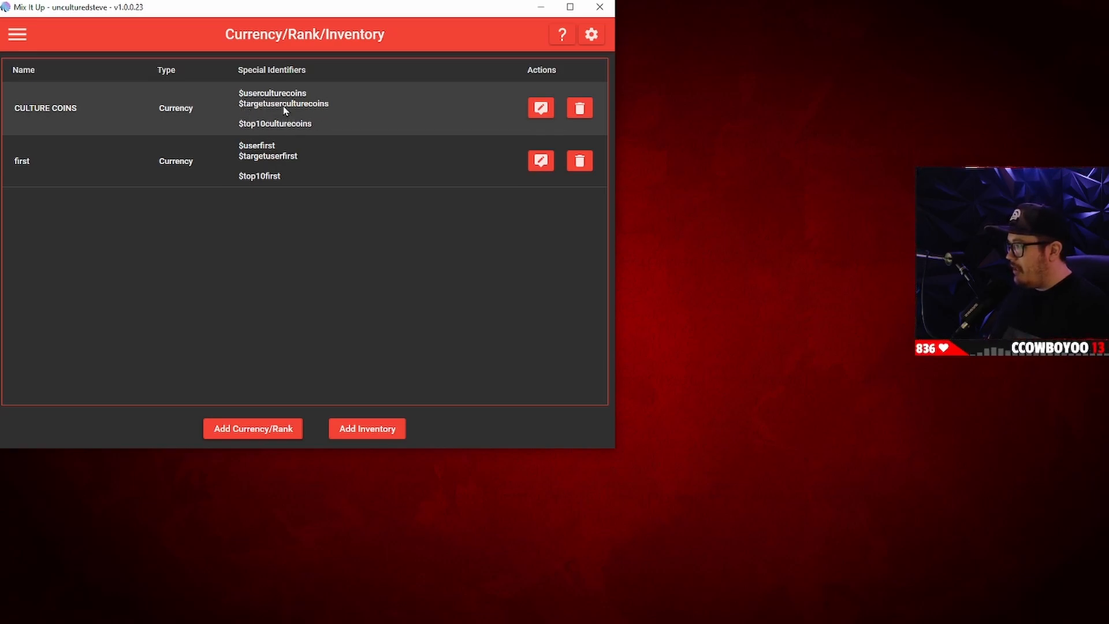
Go to the chat commands list and expand the audio command group
{"action": "left_click", "coordinate": [17, 36]}
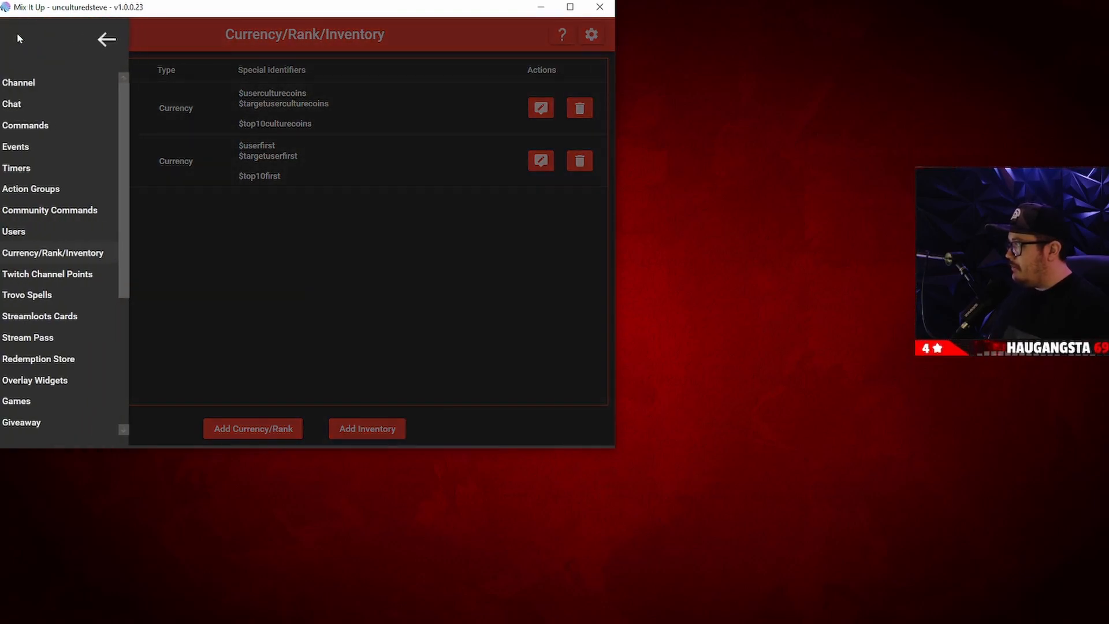
{"action": "left_click", "coordinate": [58, 126]}
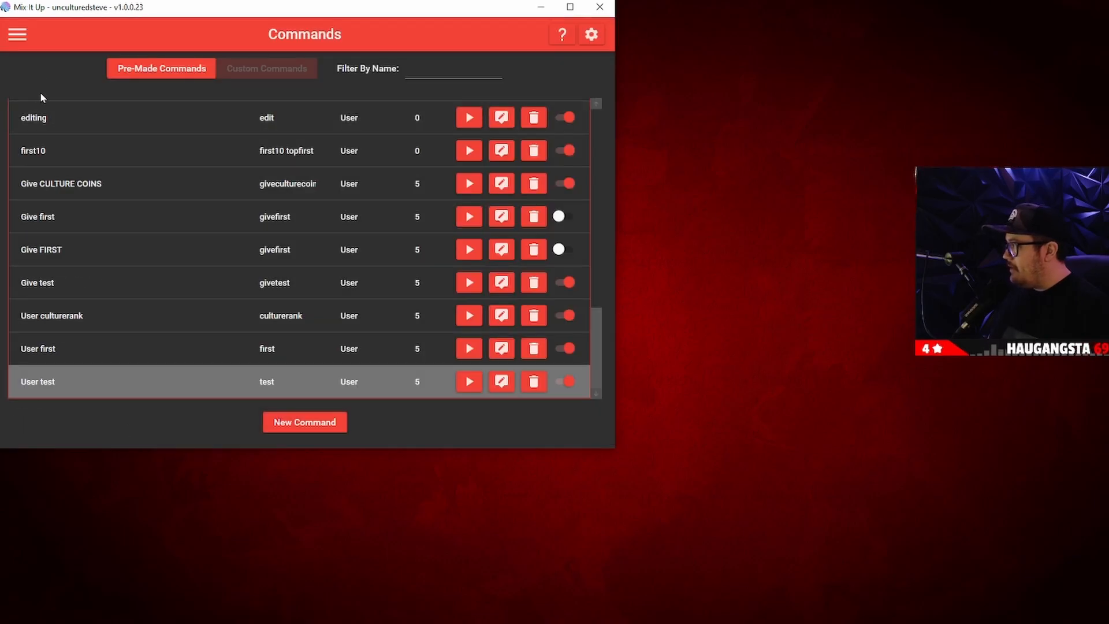
{"action": "scroll", "coordinate": [199, 229], "scroll_direction": "up", "scroll_amount": 20}
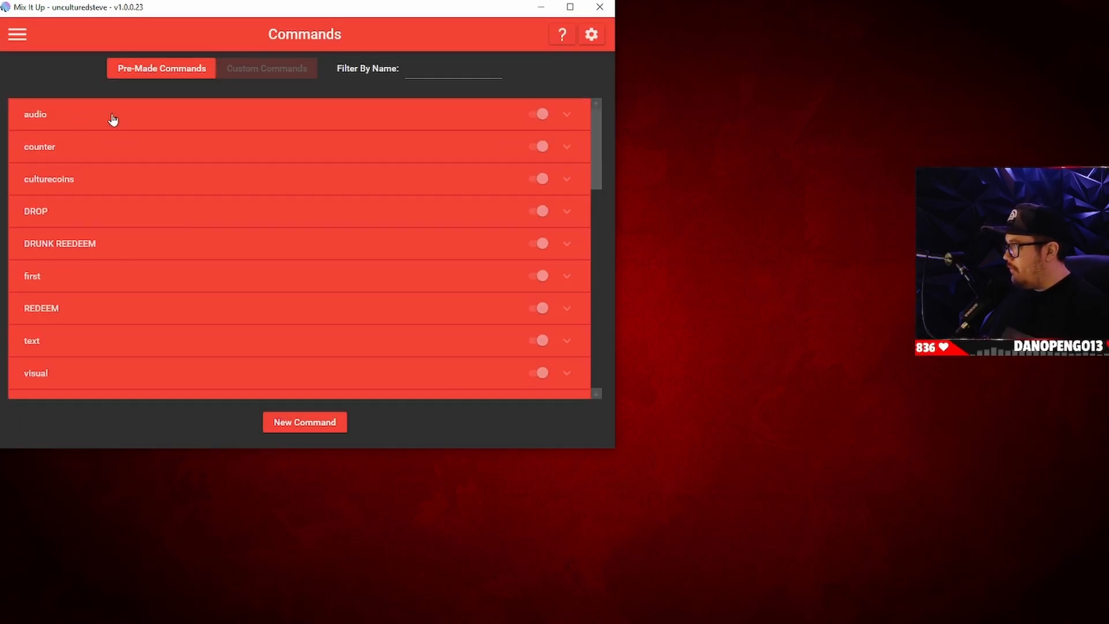
{"action": "left_click", "coordinate": [114, 115]}
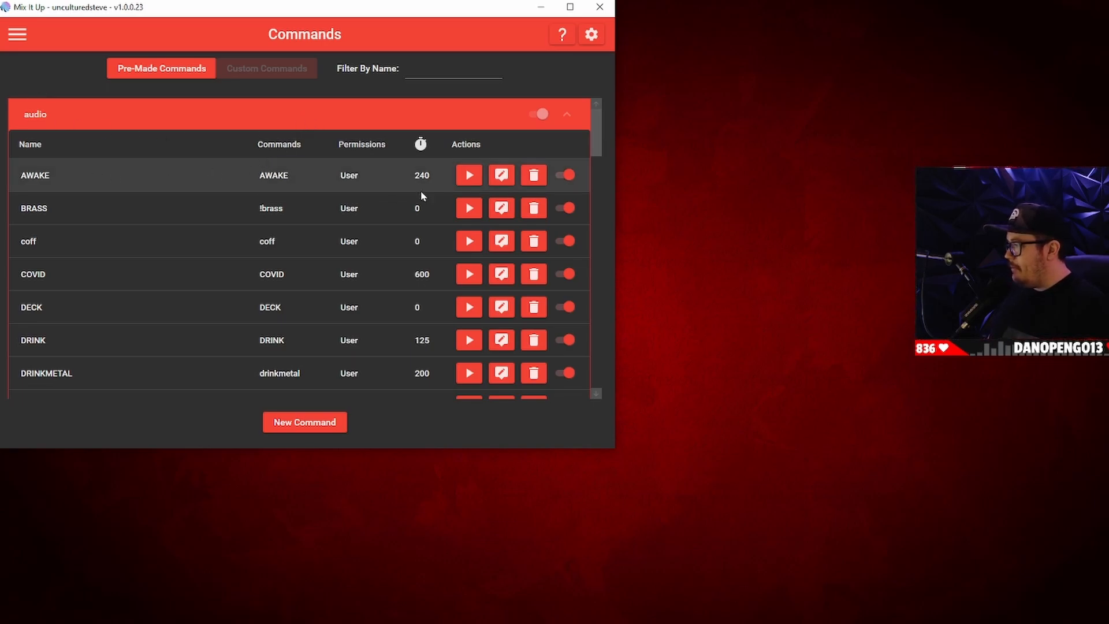
Open the AWAKE command, check its currency usage requirement, and save the command
{"action": "left_click", "coordinate": [501, 176]}
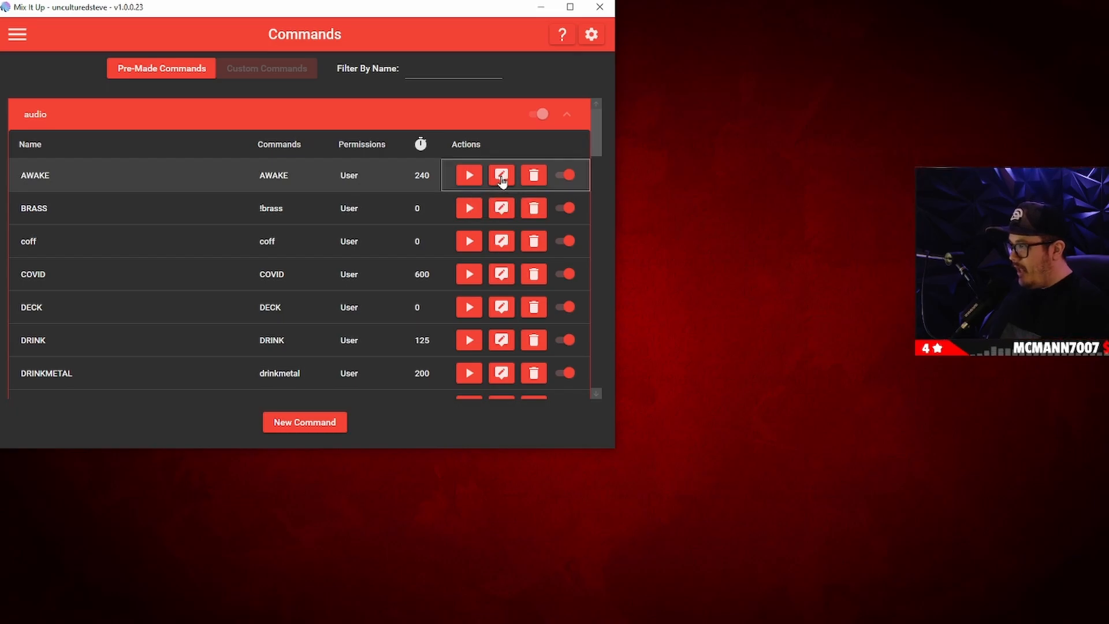
{"action": "left_click_drag", "start_coordinate": [518, 151], "coordinate": [247, 63]}
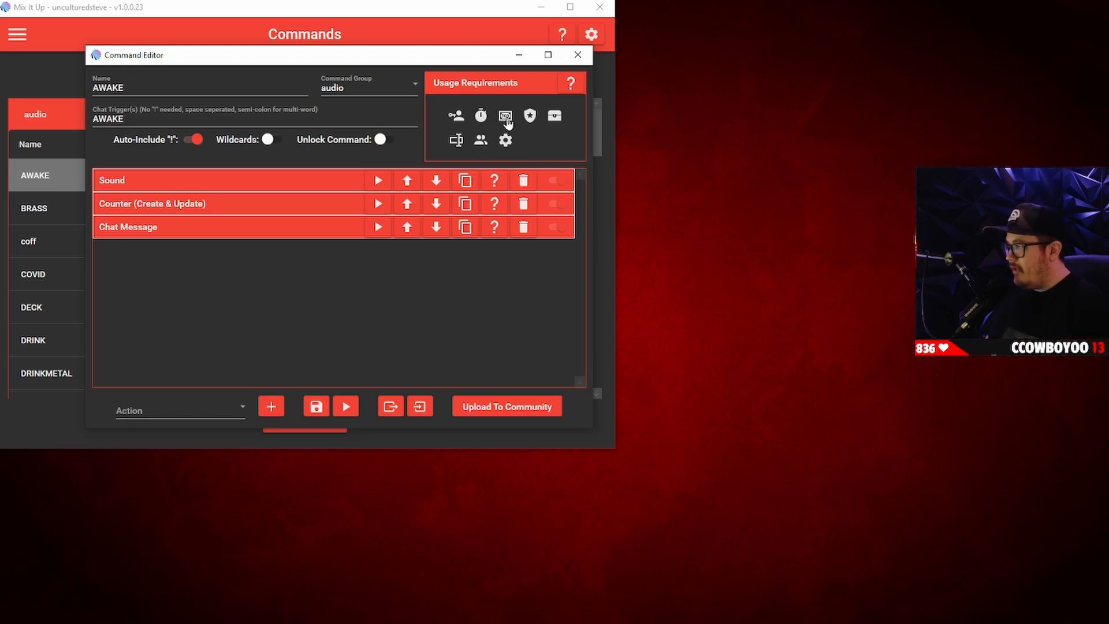
{"action": "left_click", "coordinate": [506, 117]}
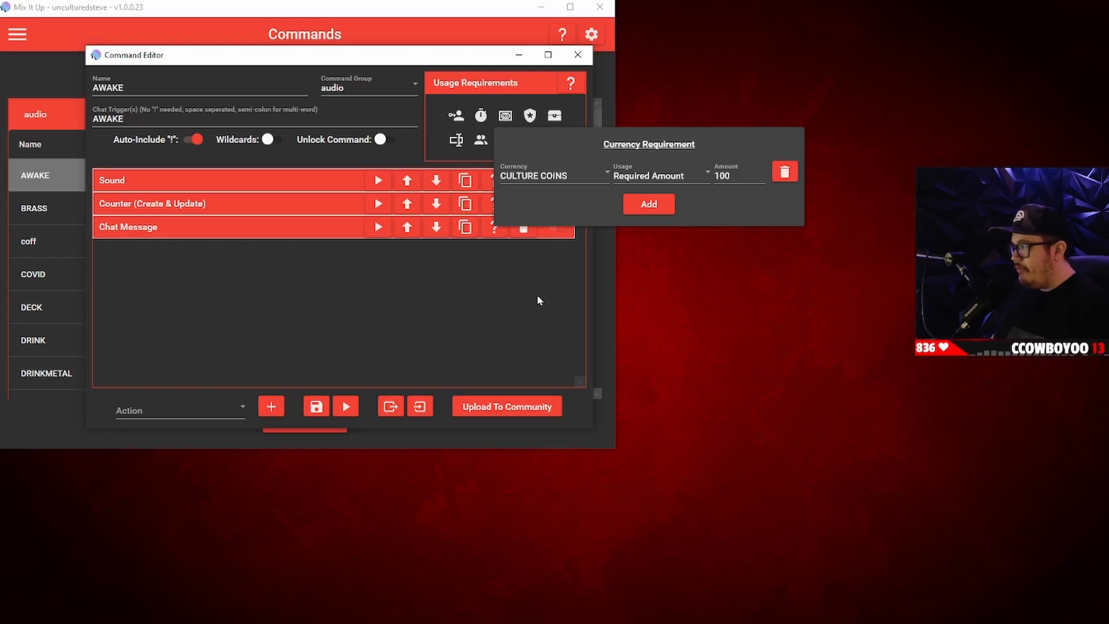
{"action": "left_click", "coordinate": [431, 307]}
{"action": "left_click", "coordinate": [327, 412]}
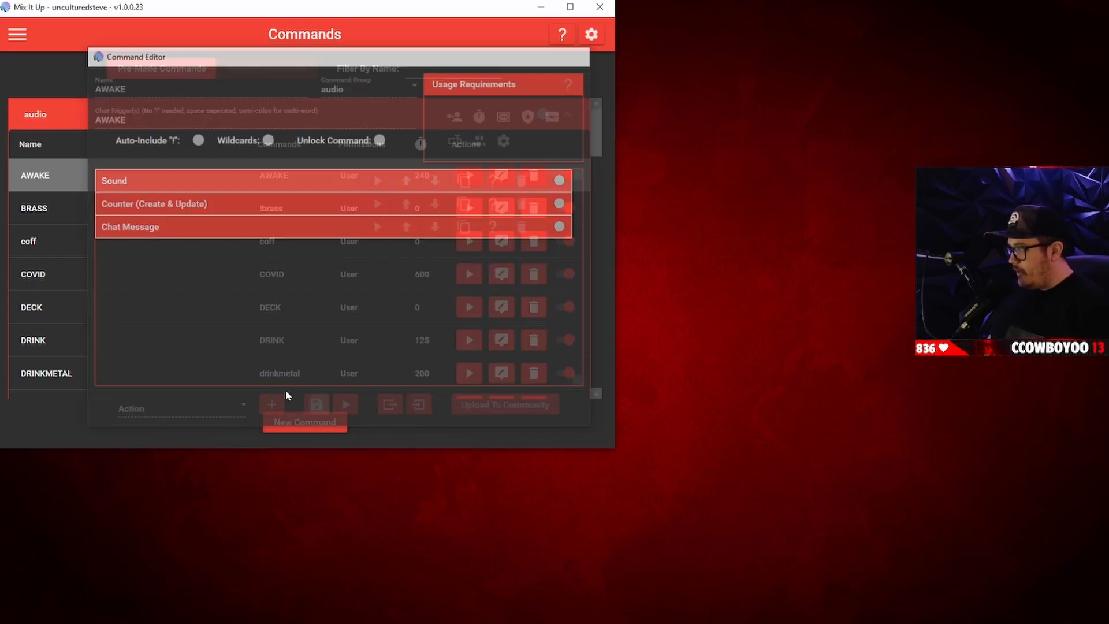
Collapse the audio command group and expand the culturecoins group
{"action": "left_click", "coordinate": [17, 34]}
{"action": "left_click", "coordinate": [220, 29]}
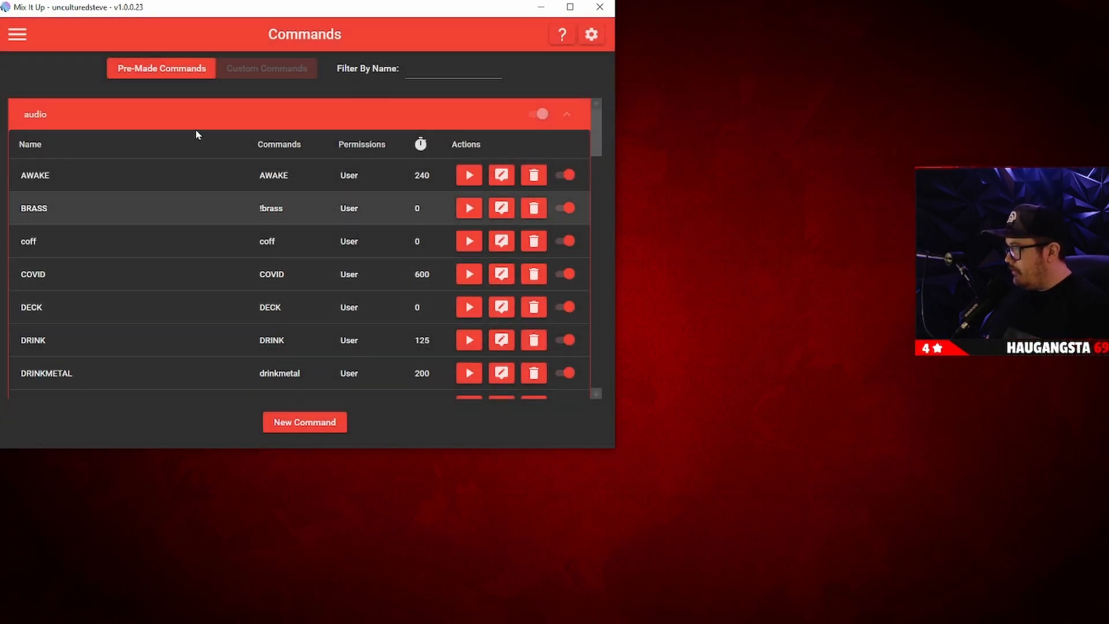
{"action": "left_click", "coordinate": [190, 114]}
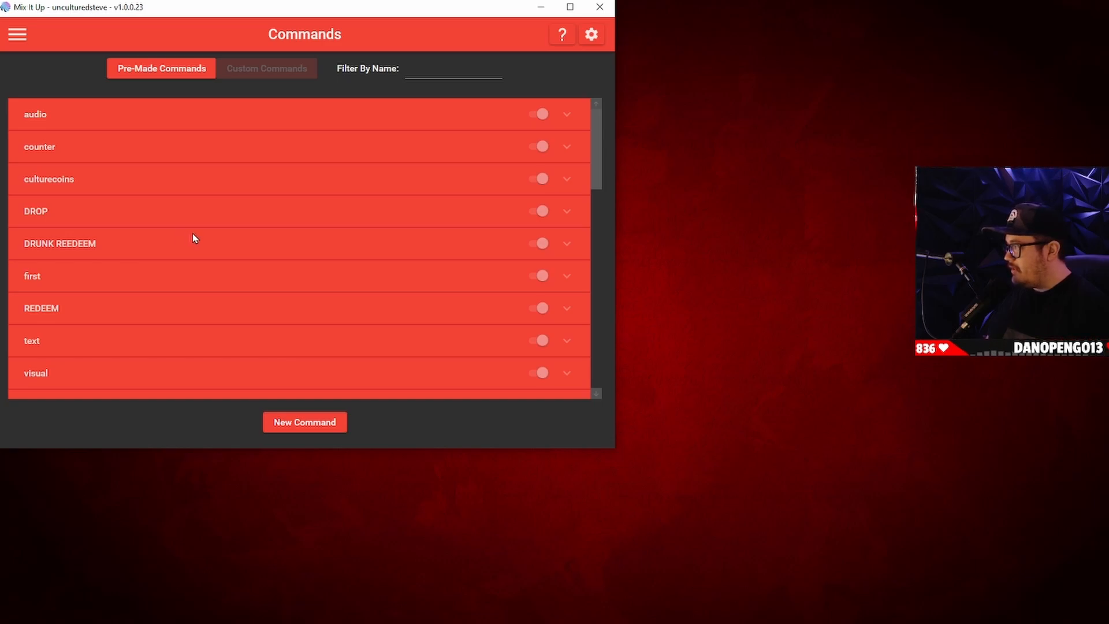
{"action": "left_click", "coordinate": [102, 180]}
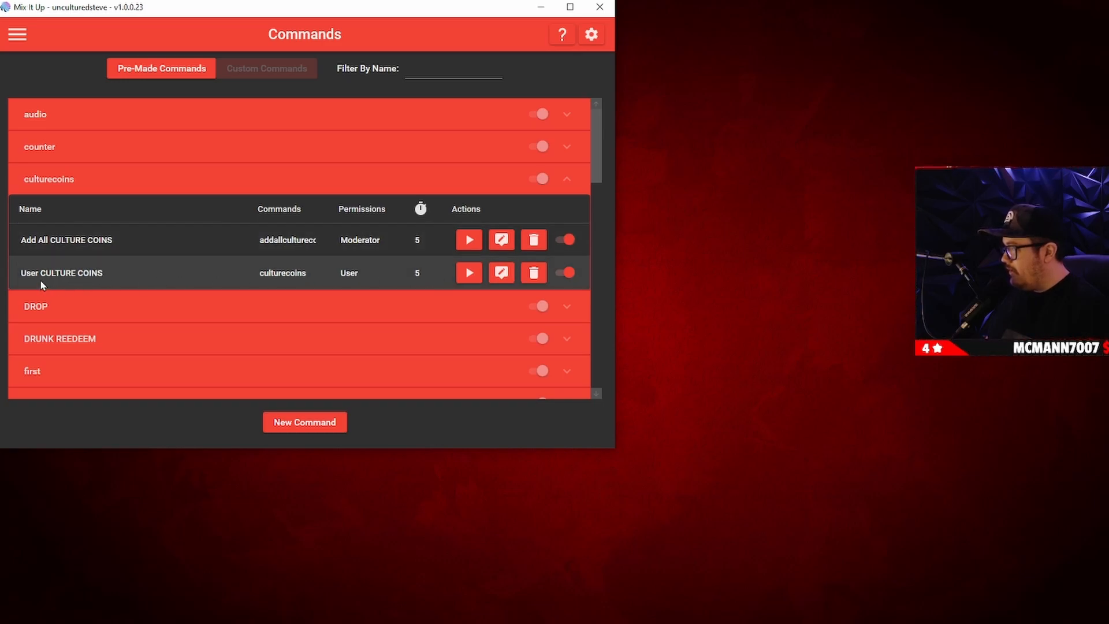
Open the User CULTURE COINS command and examine its chat message action and chat trigger
{"action": "left_click", "coordinate": [75, 275]}
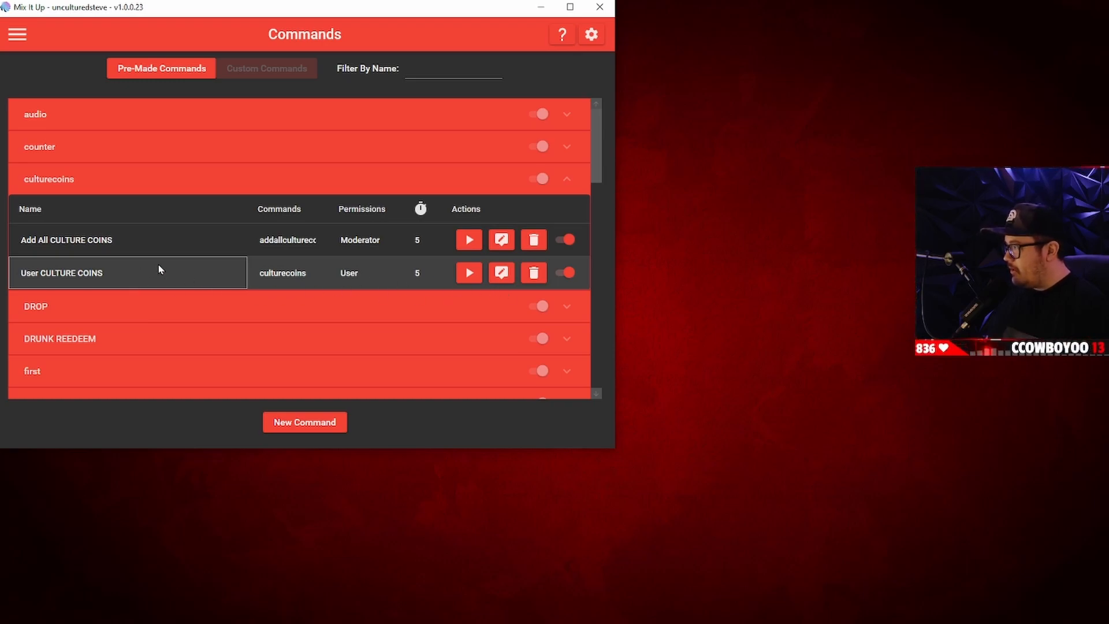
{"action": "left_click", "coordinate": [501, 273]}
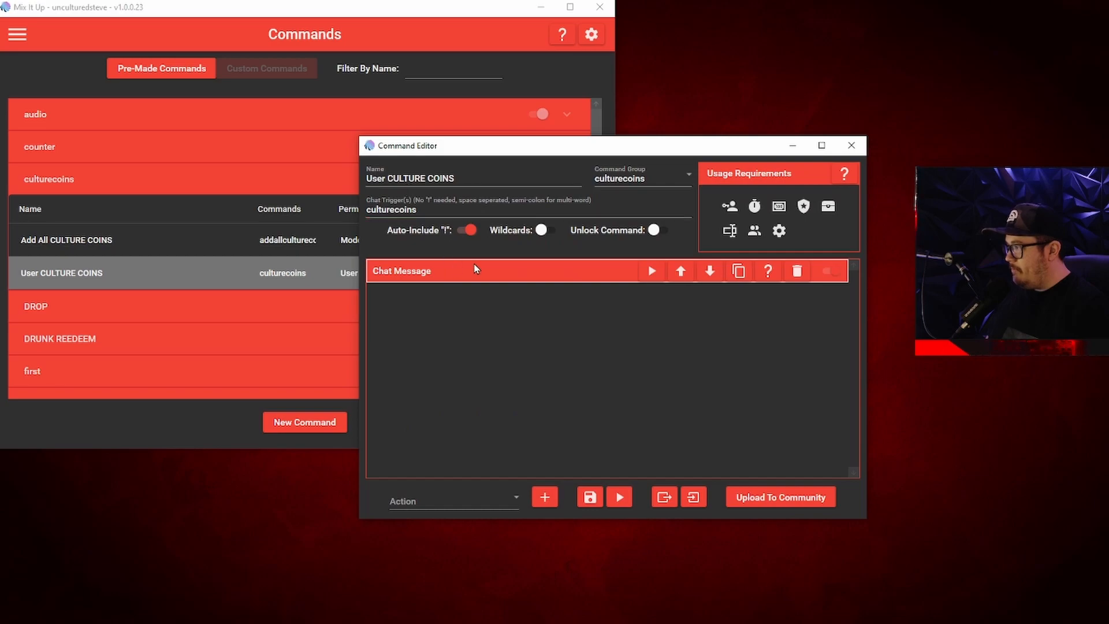
{"action": "left_click_drag", "start_coordinate": [601, 150], "coordinate": [387, 81]}
{"action": "left_click", "coordinate": [370, 206]}
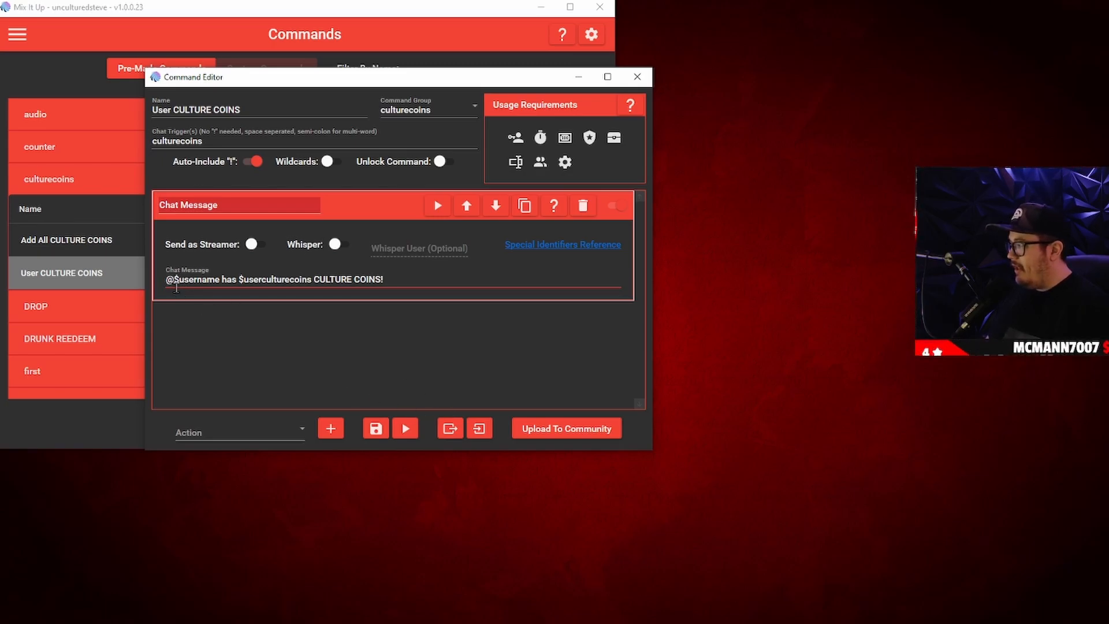
{"action": "double_click", "coordinate": [166, 141]}
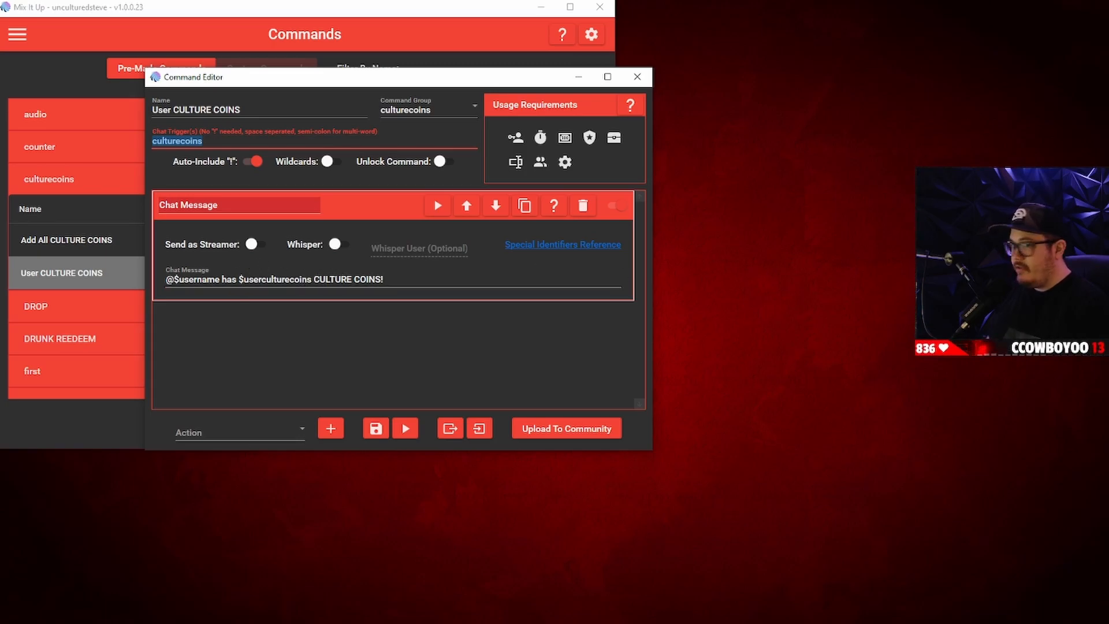
Bring the stream chat window into view and send "!culturecoins" to test the command
{"action": "left_click_drag", "start_coordinate": [1106, 115], "coordinate": [169, 56]}
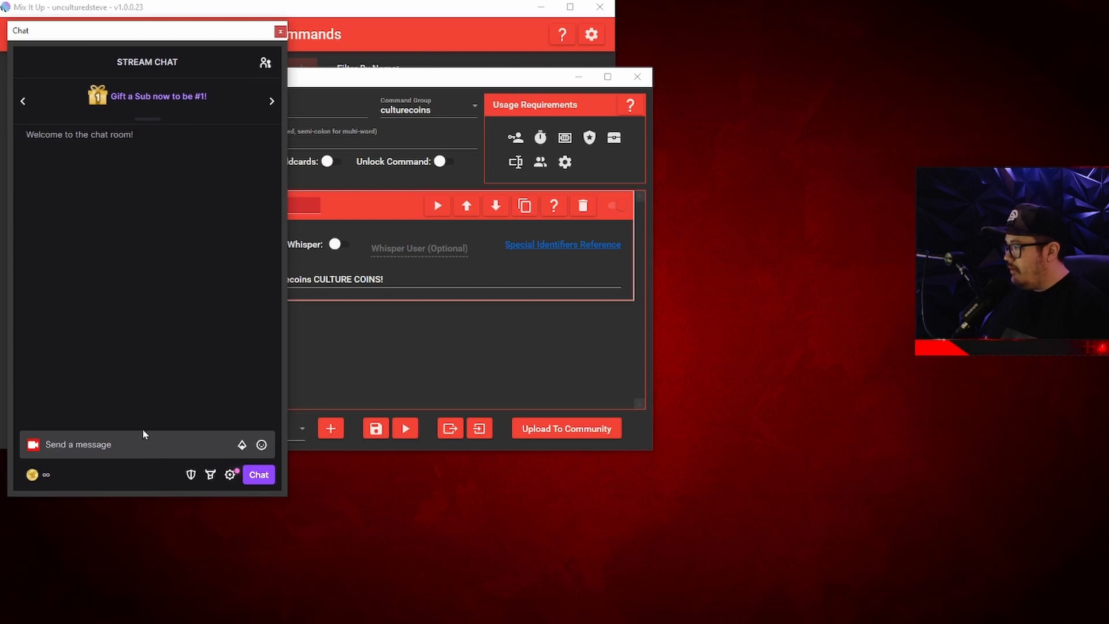
{"action": "left_click", "coordinate": [99, 445]}
{"action": "type", "text": "!culturecoins"}
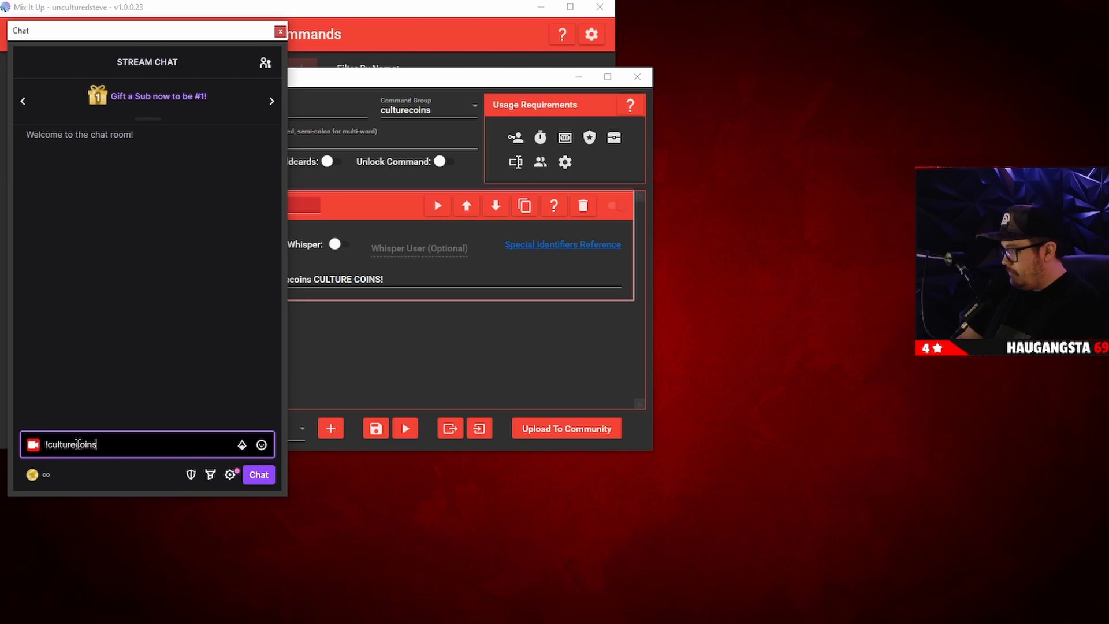
{"action": "key", "text": "Return"}
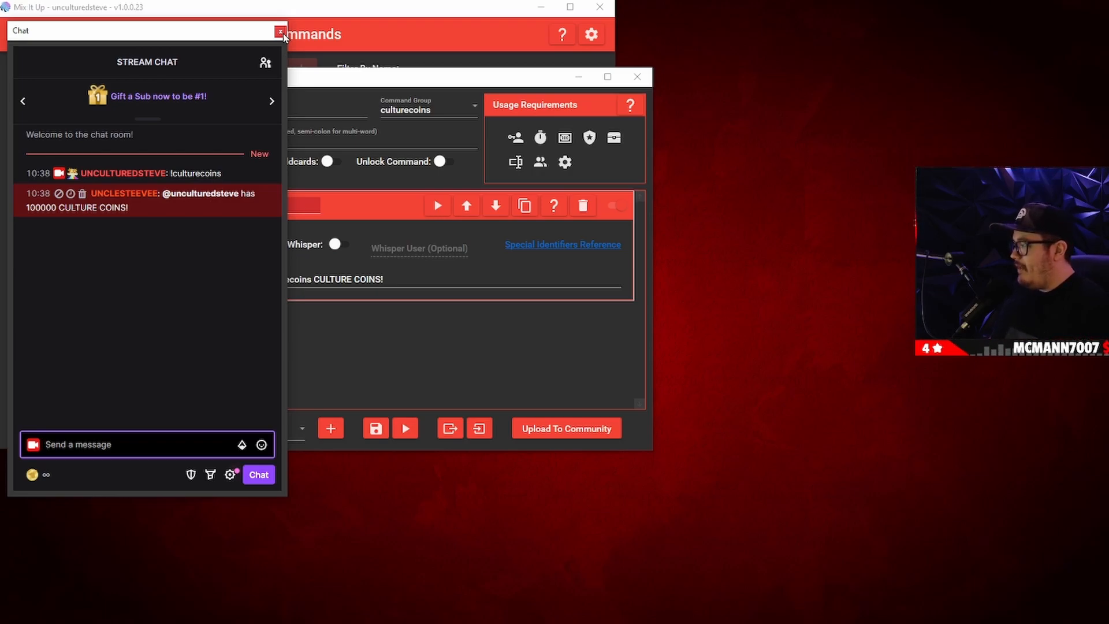
Return to the User CULTURE COINS command, move the stream chat window away, and close the command editor
{"action": "left_click", "coordinate": [341, 80]}
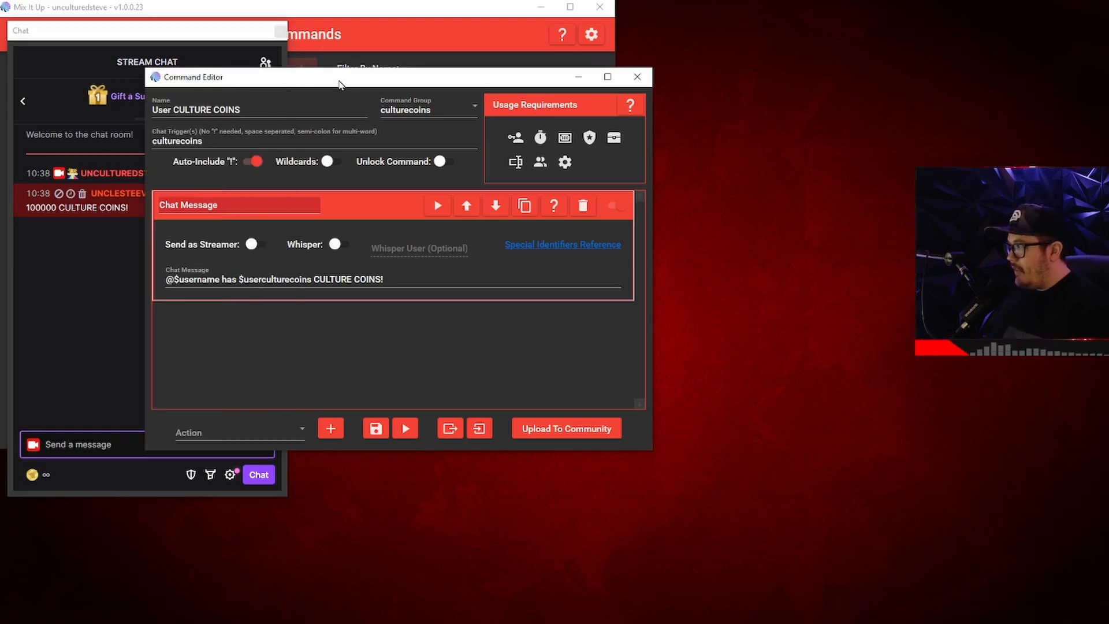
{"action": "left_click", "coordinate": [203, 141]}
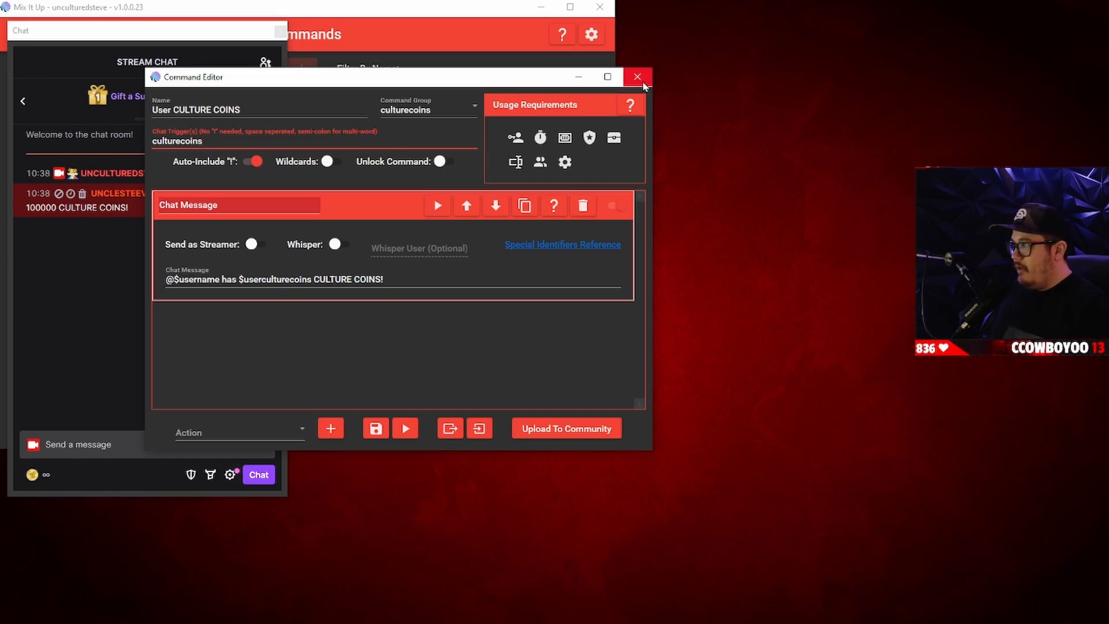
{"action": "left_click_drag", "start_coordinate": [216, 33], "coordinate": [1108, 115]}
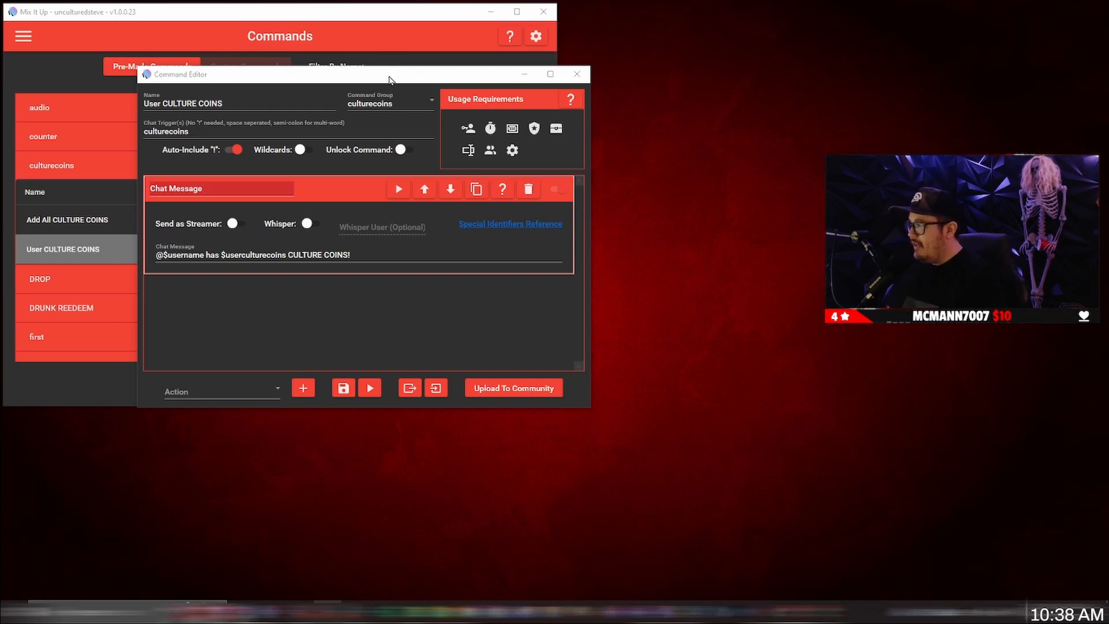
{"action": "left_click_drag", "start_coordinate": [389, 80], "coordinate": [306, 73]}
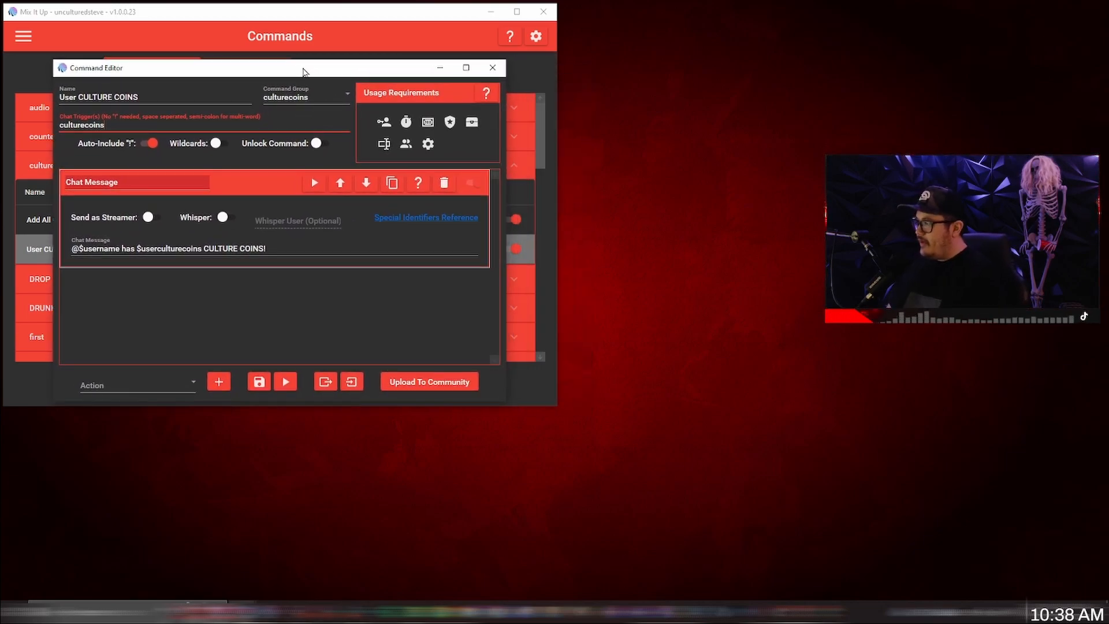
{"action": "left_click", "coordinate": [492, 68]}
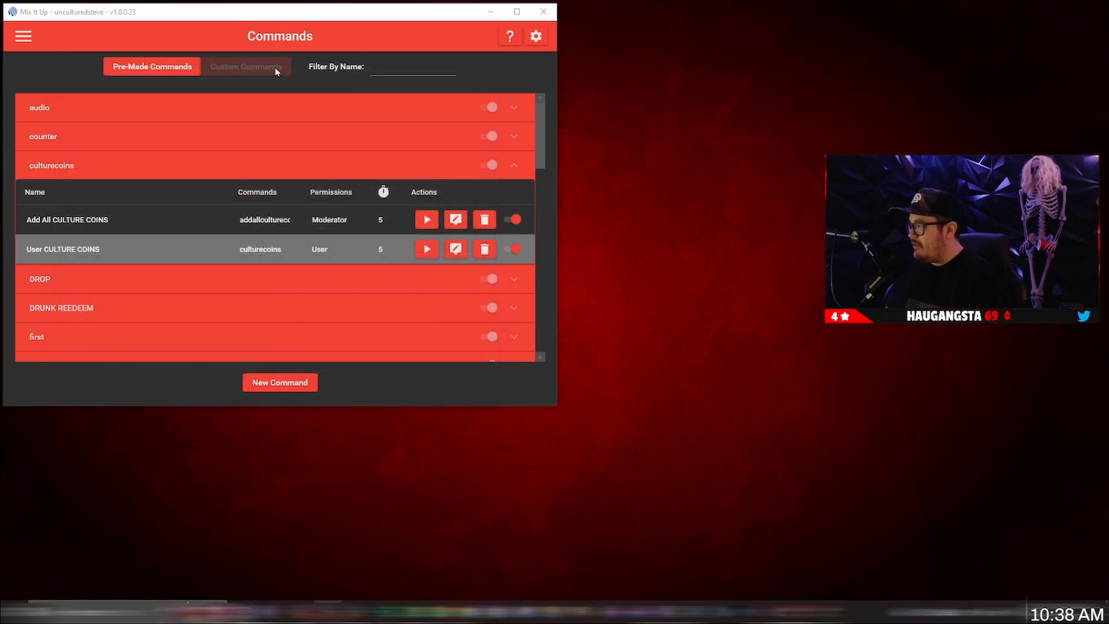